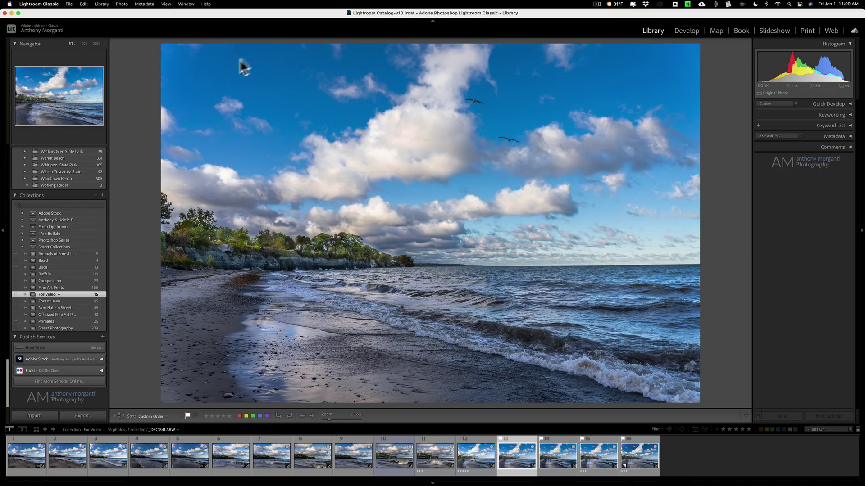
Hide the left panel group and widen the right one, with its Metadata section expanded
left_click(2, 232)
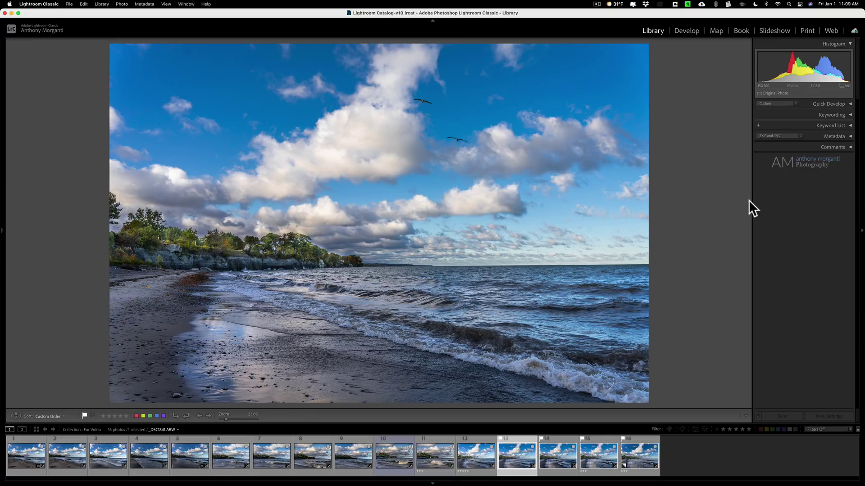
left_click_drag(752, 201, 721, 201)
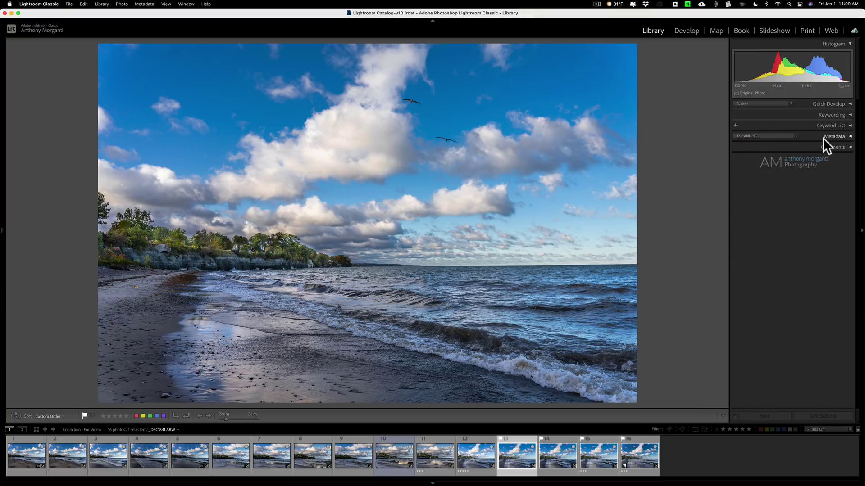
left_click(831, 135)
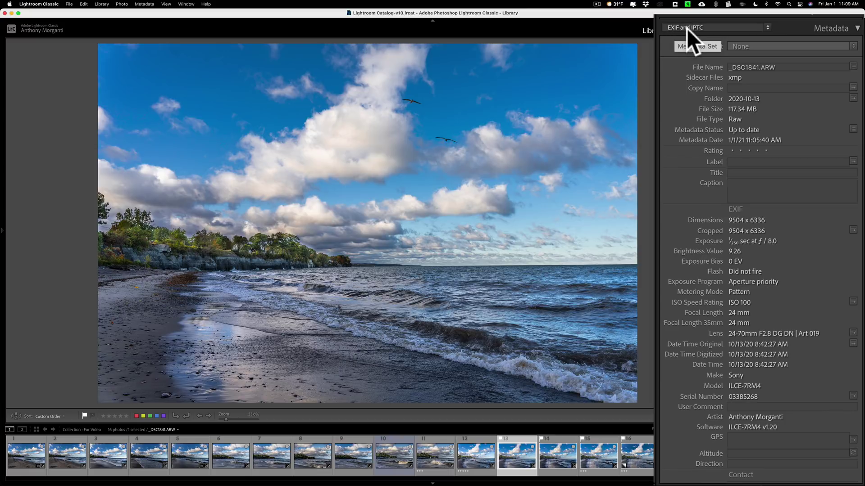
Show the photo's metadata first as EXIF and finally as IPTC, and review the IPTC fields down to the Copyright section
left_click(686, 29)
left_click(685, 17)
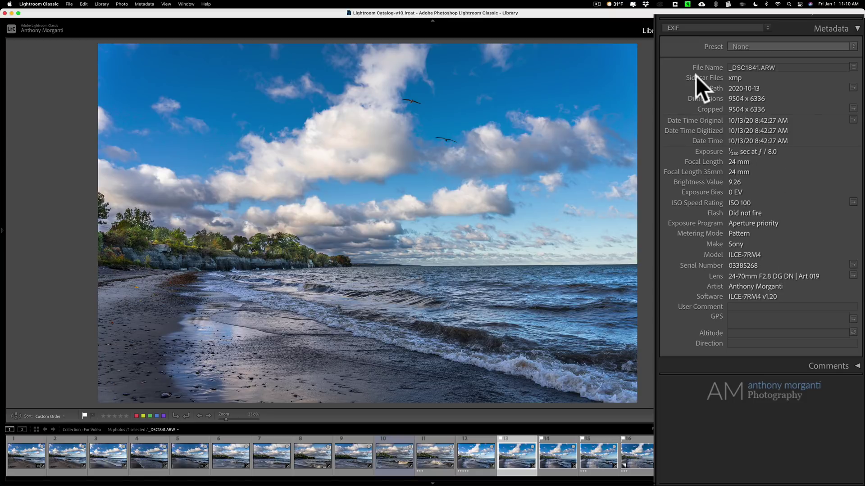
left_click(696, 28)
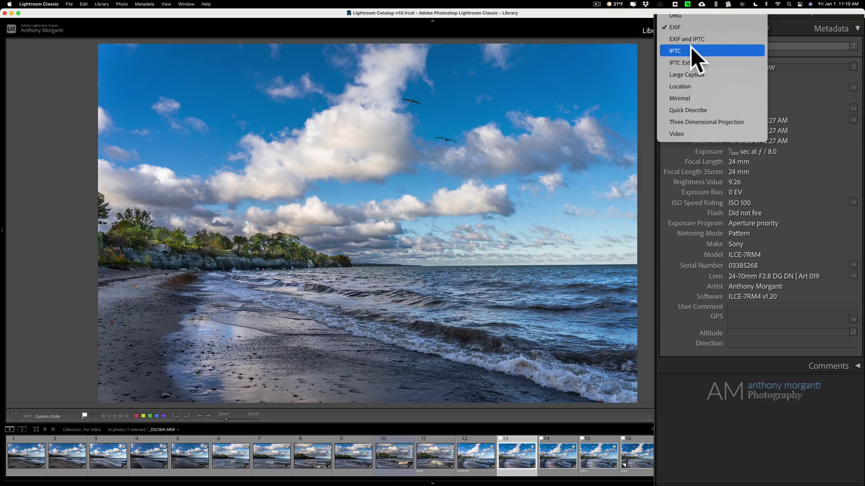
left_click(691, 49)
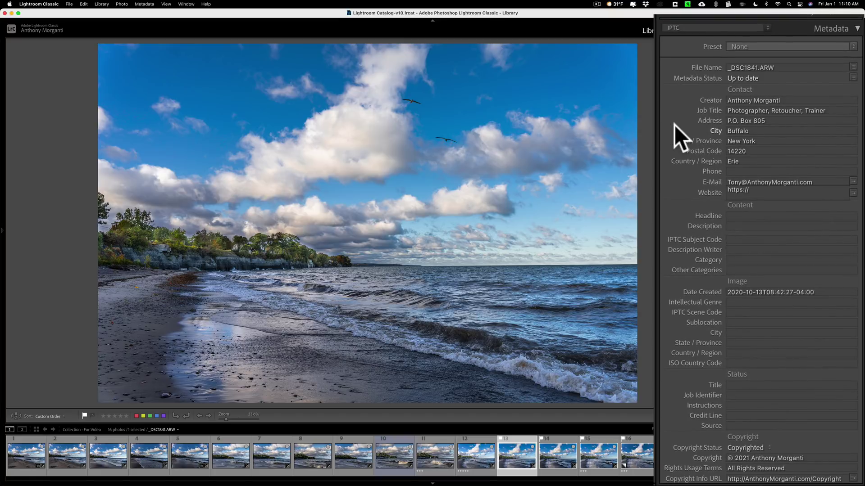
scroll(674, 125, "down", 1)
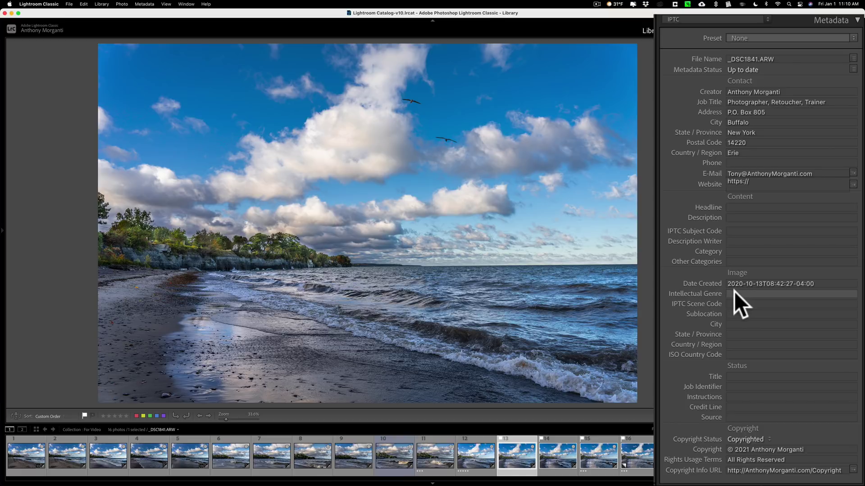
scroll(732, 301, "down", 3)
scroll(797, 401, "down", 2)
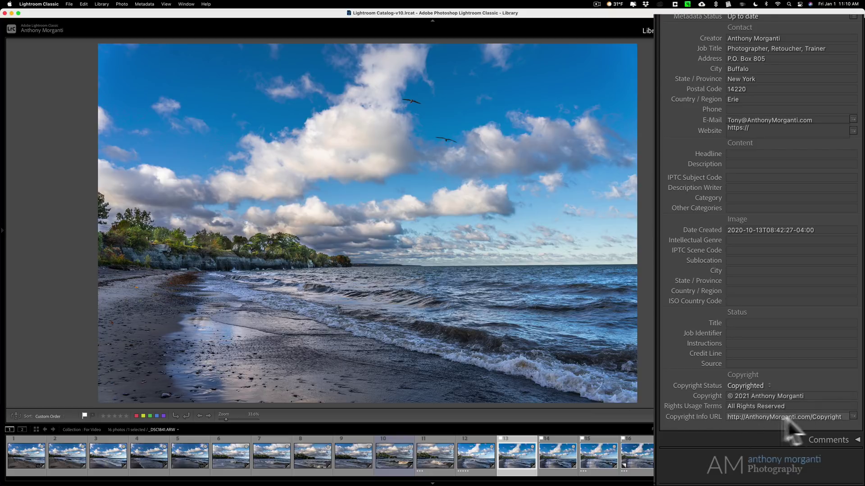
Check the IPTC metadata of _DSC1842.ARW for comparison and return to _DSC1841.ARW
left_click(561, 455)
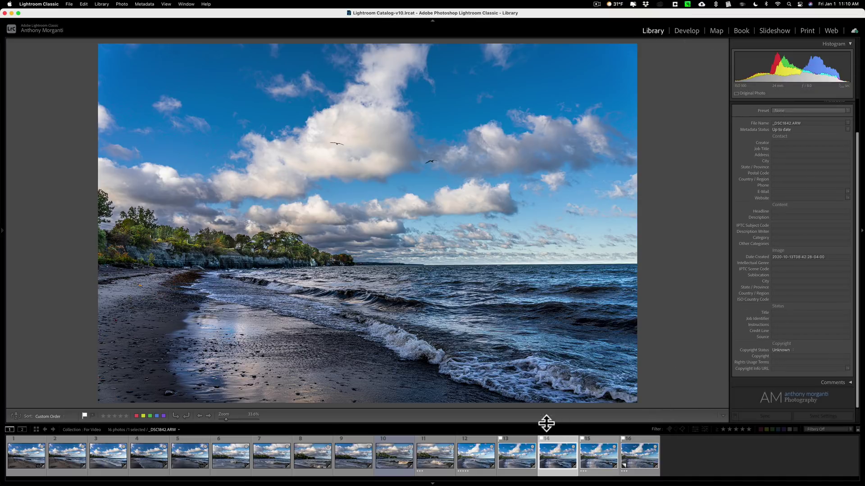
left_click(523, 456)
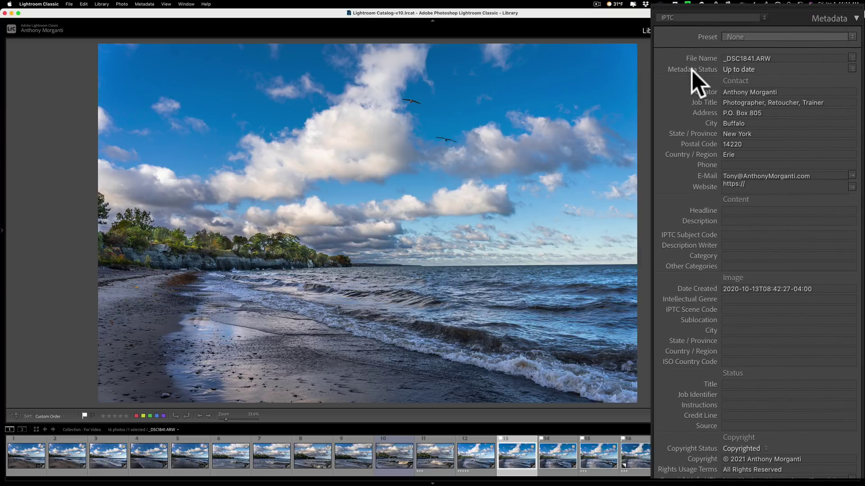
Open the metadata preset editor from the IPTC view and look through its available field groups
left_click(752, 37)
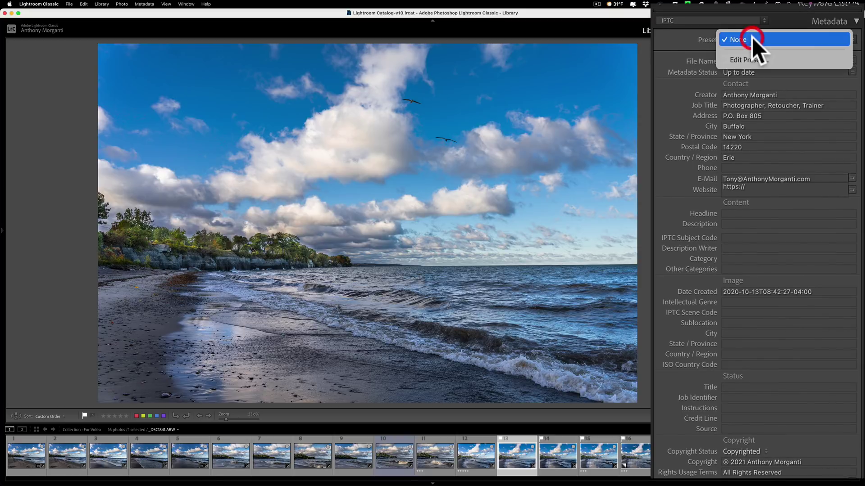
left_click(751, 60)
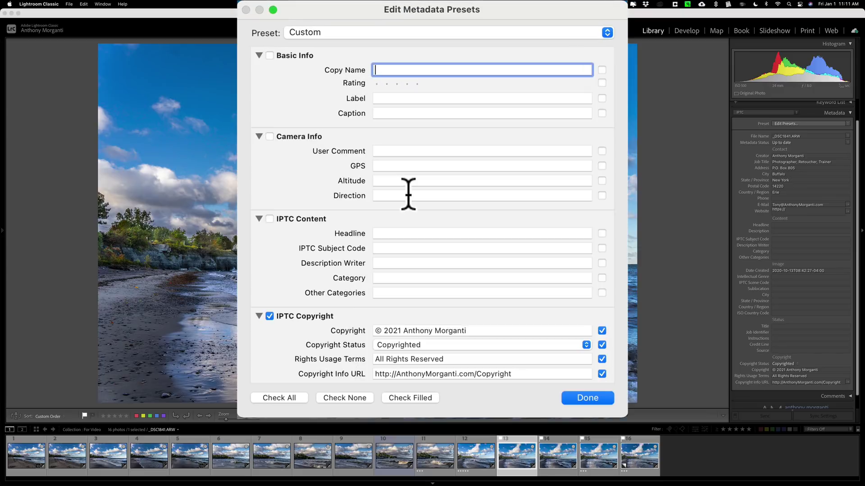
scroll(421, 175, "down", 2)
scroll(416, 210, "down", 3)
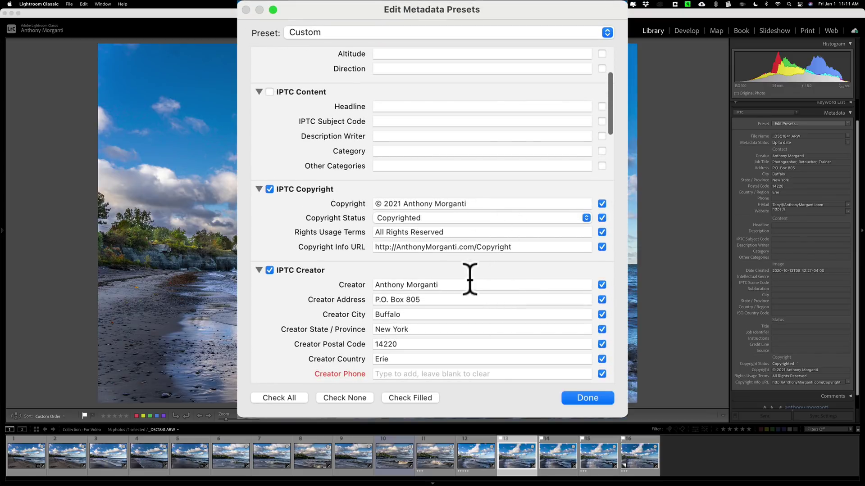
scroll(398, 223, "up", 2)
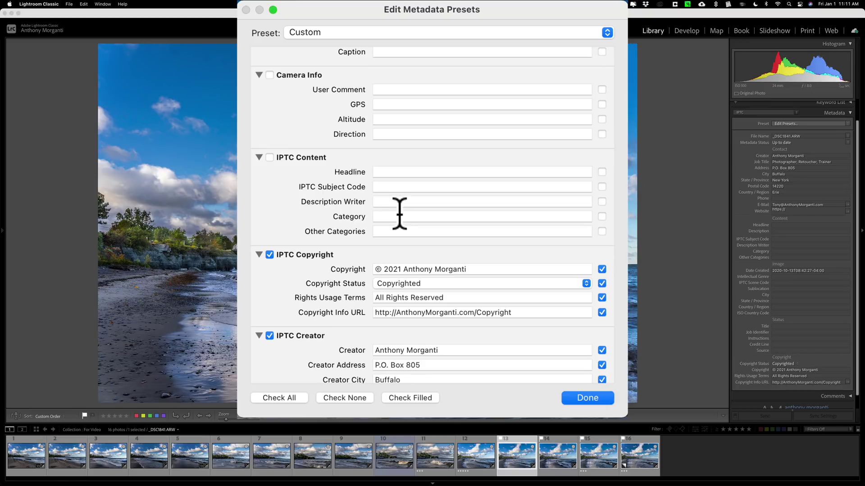
scroll(397, 215, "down", 2)
scroll(384, 171, "up", 2)
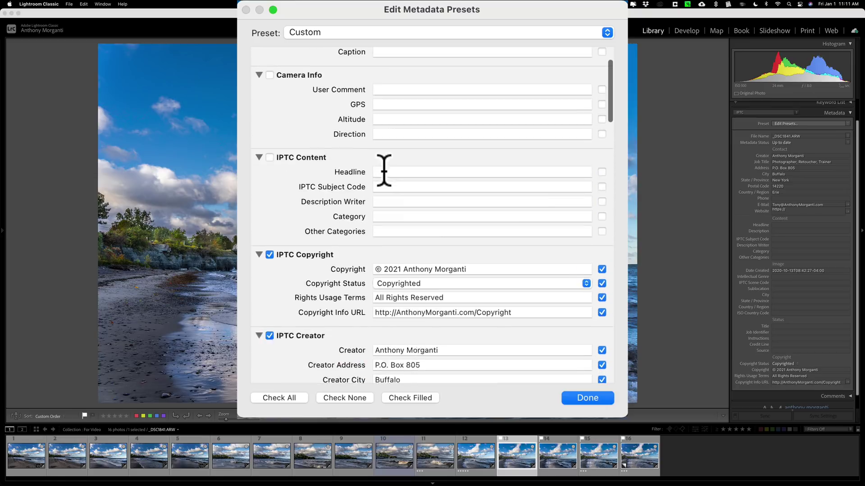
scroll(429, 200, "down", 15)
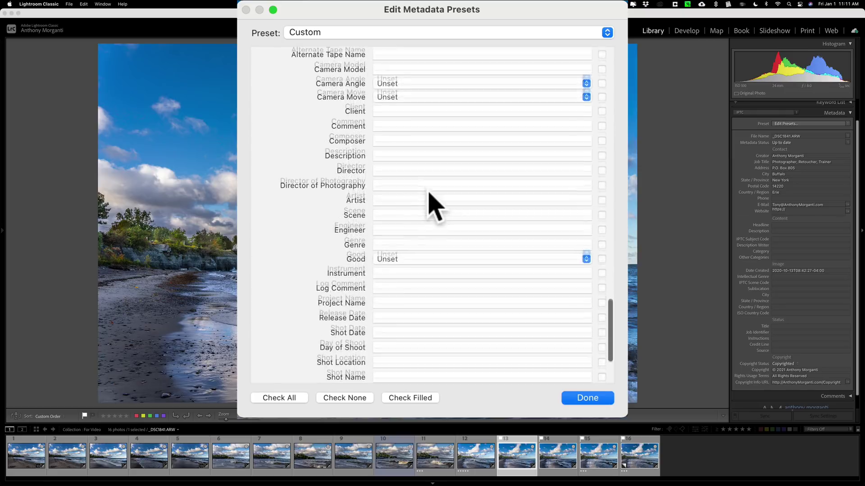
scroll(433, 206, "up", 20)
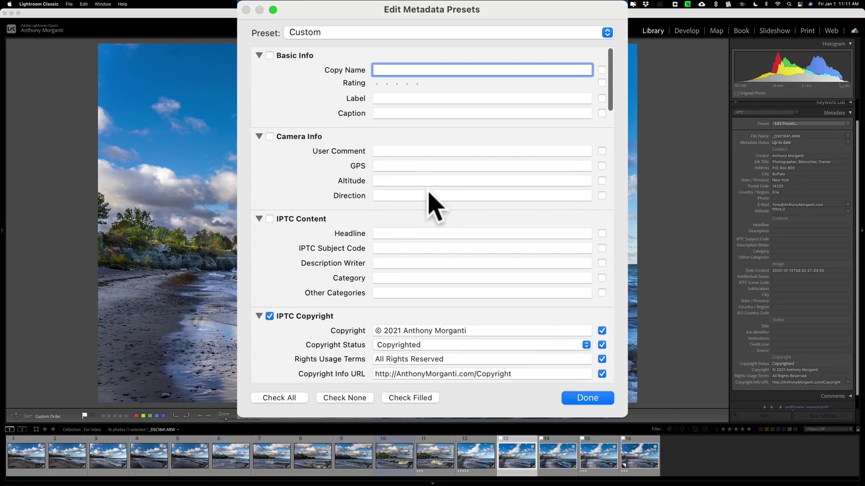
Choose Copyrighted as the Copyright Status and check the Copyright, Rights Usage Terms and Copyright Info URL entries
scroll(432, 201, "down", 4)
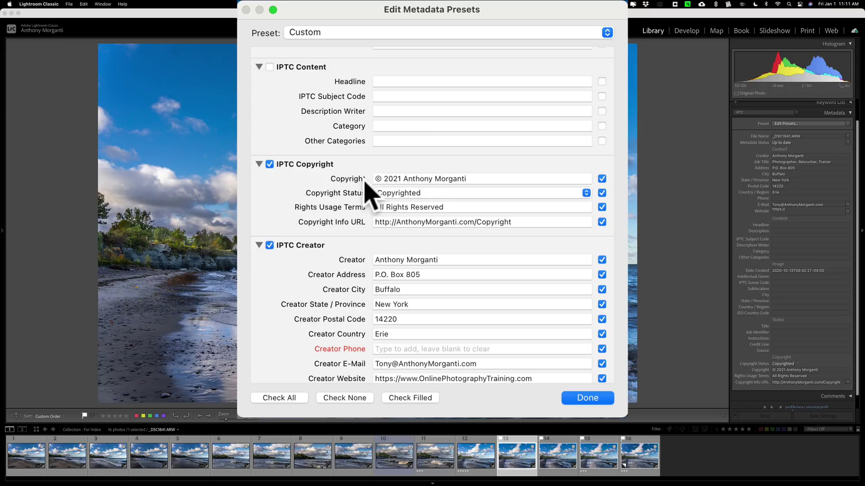
left_click(378, 179)
left_click(371, 178)
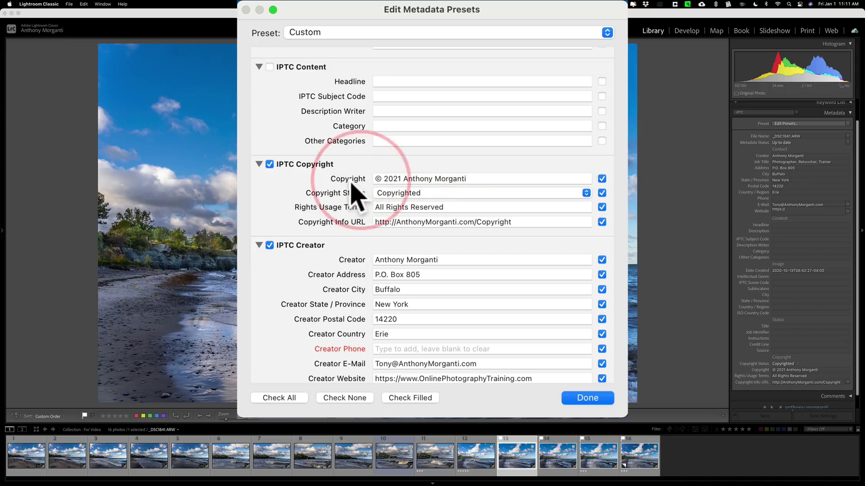
left_click(363, 178)
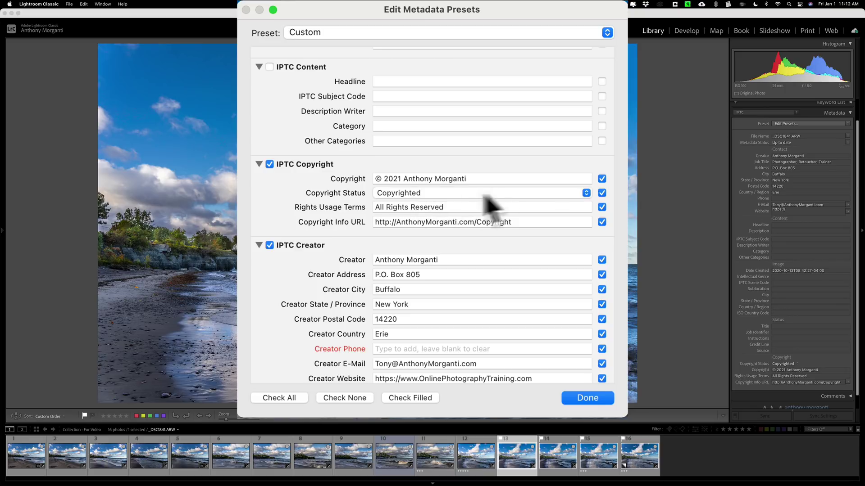
left_click(586, 194)
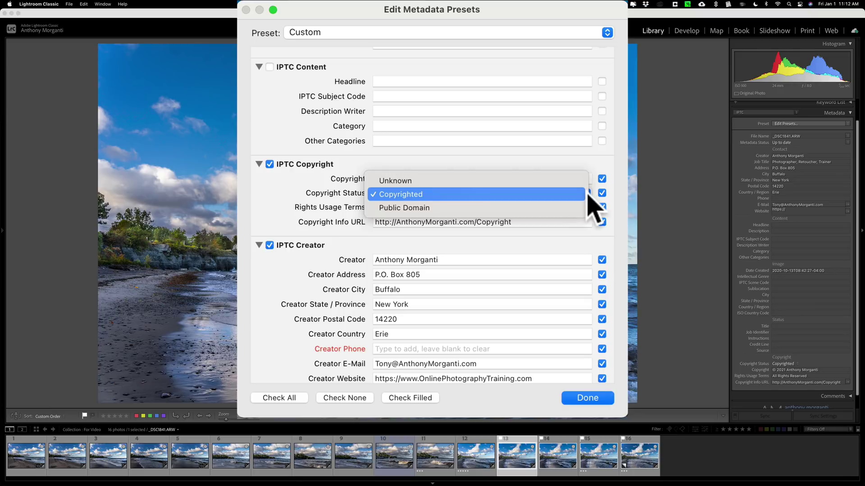
left_click(442, 194)
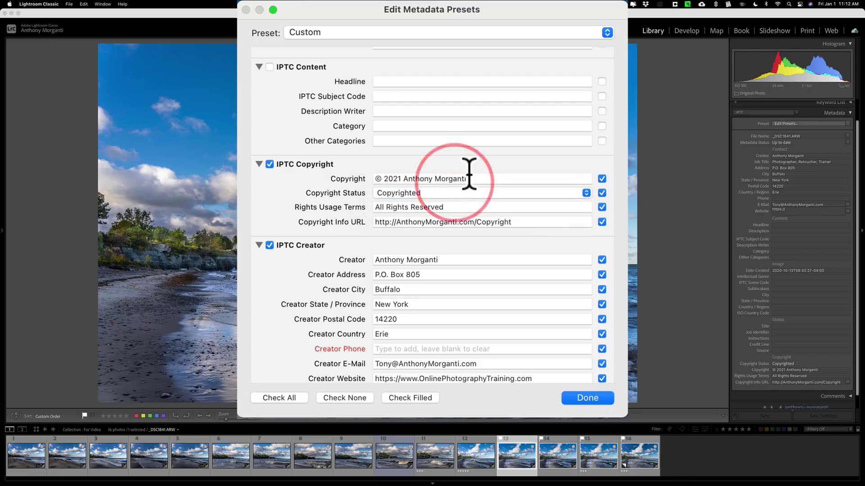
left_click(479, 208)
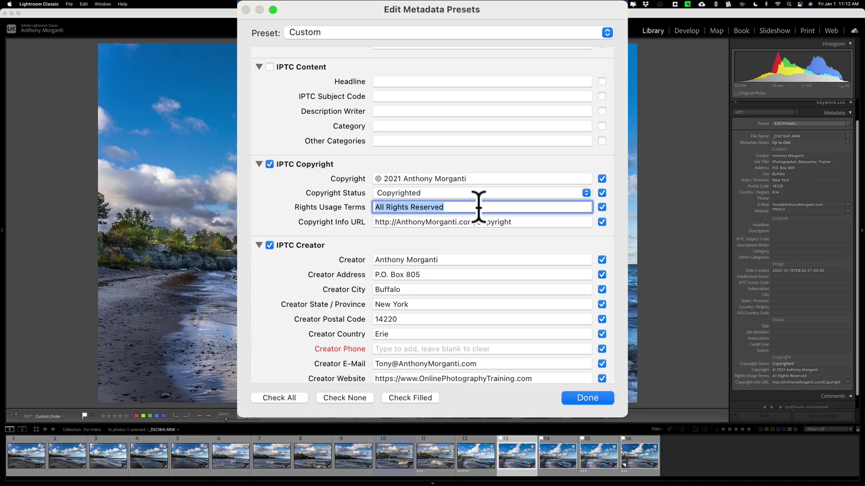
left_click(531, 222)
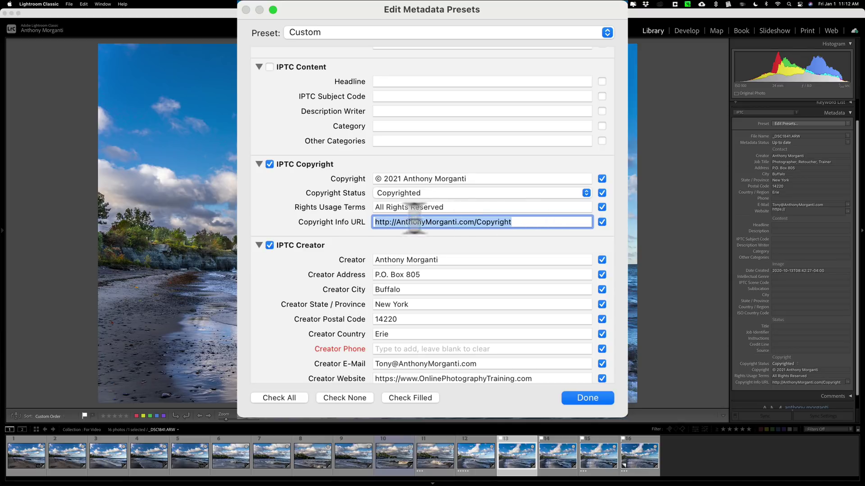
left_click(531, 221)
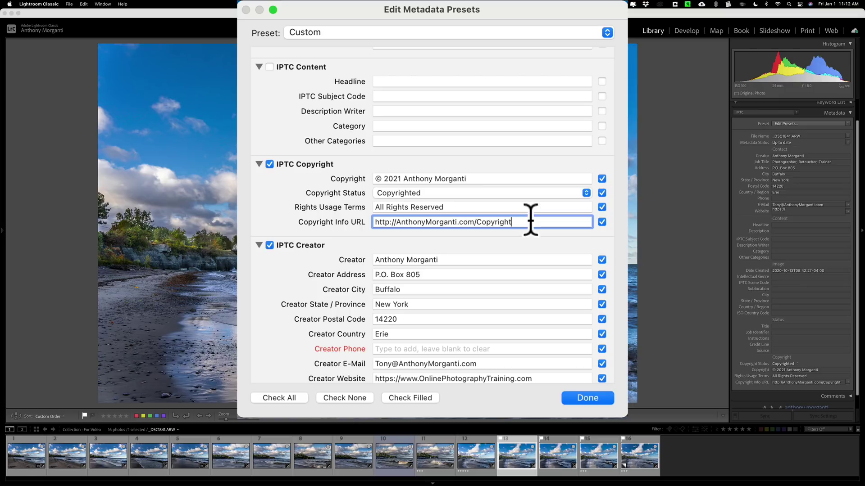
Review the IPTC Creator fields of the preset, from the creator's name and contact details to the job title
scroll(531, 221, "down", 5)
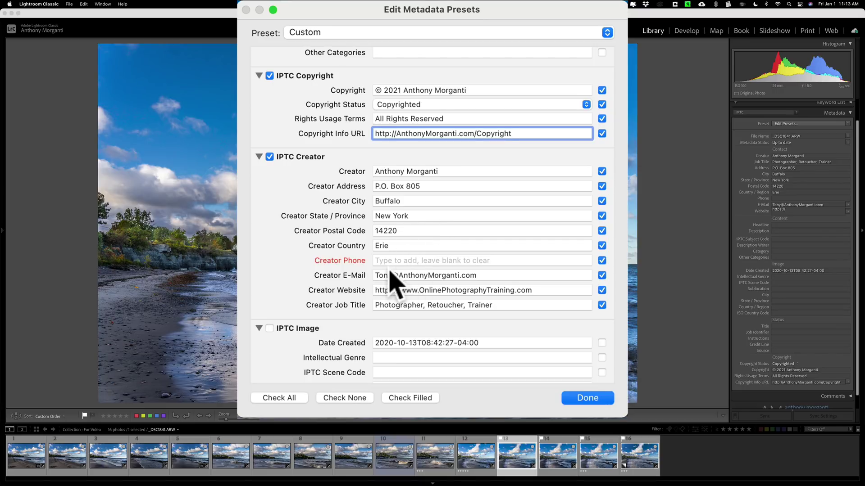
scroll(434, 279, "up", 1)
scroll(434, 288, "down", 3)
scroll(435, 287, "down", 1)
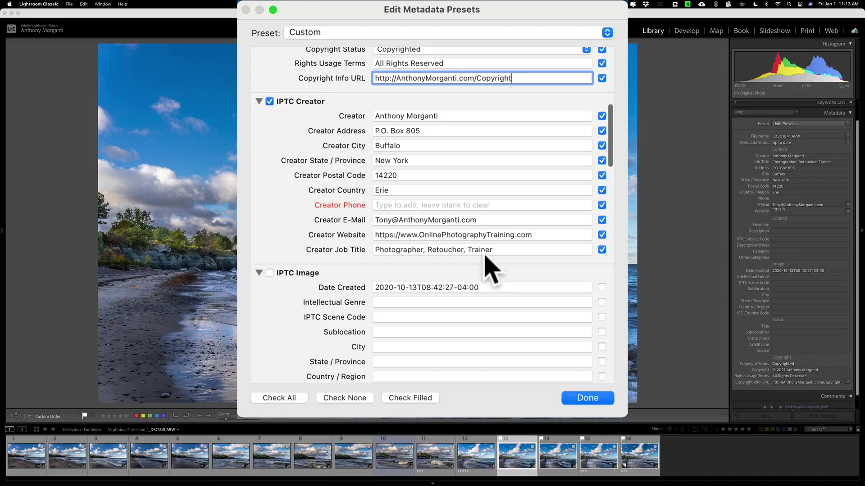
scroll(487, 266, "up", 2)
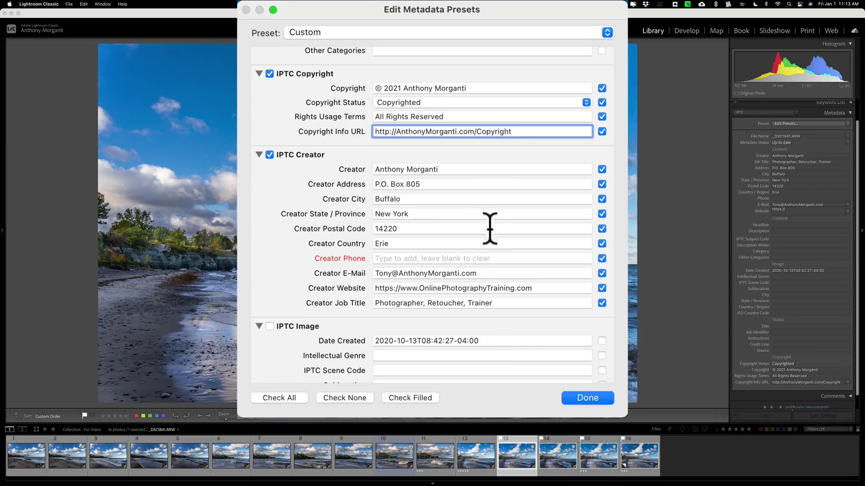
scroll(491, 229, "up", 4)
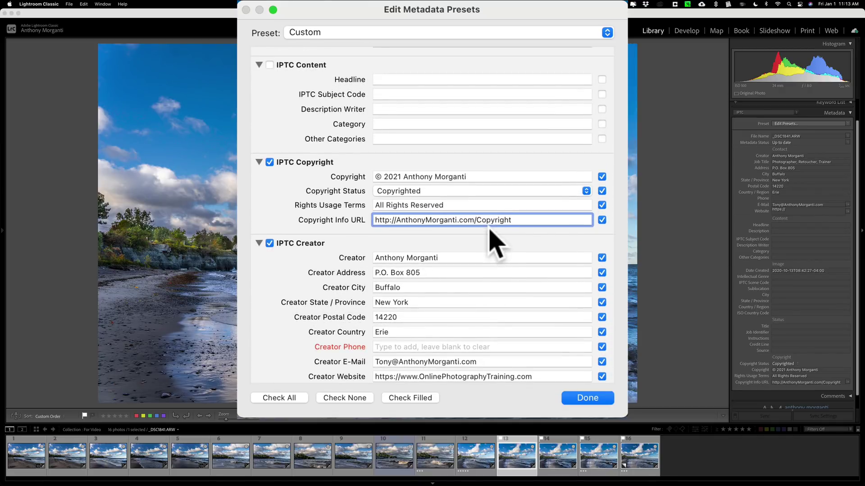
scroll(470, 235, "down", 3)
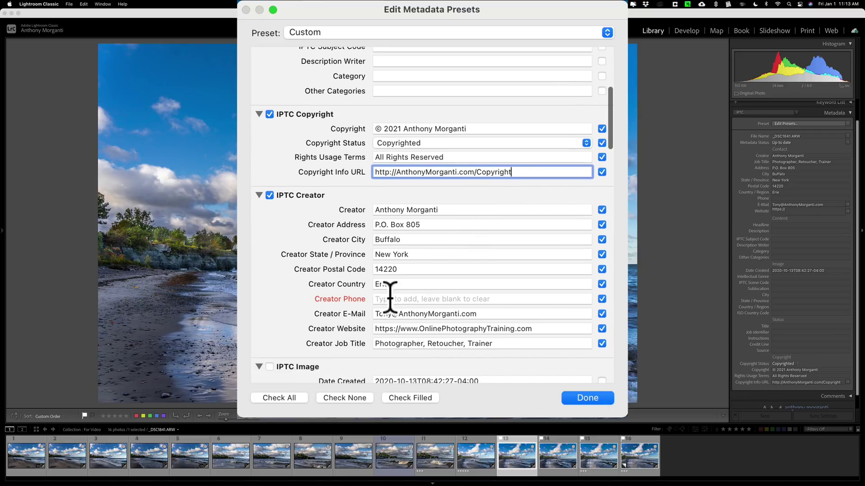
scroll(409, 195, "down", 5)
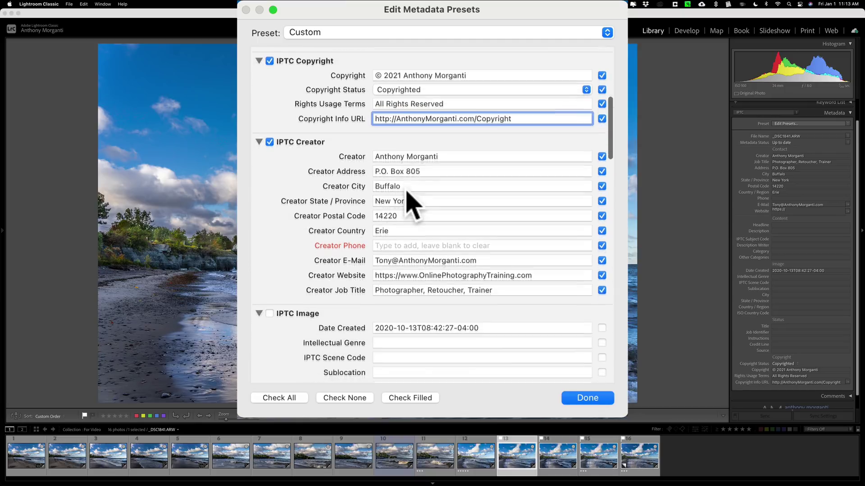
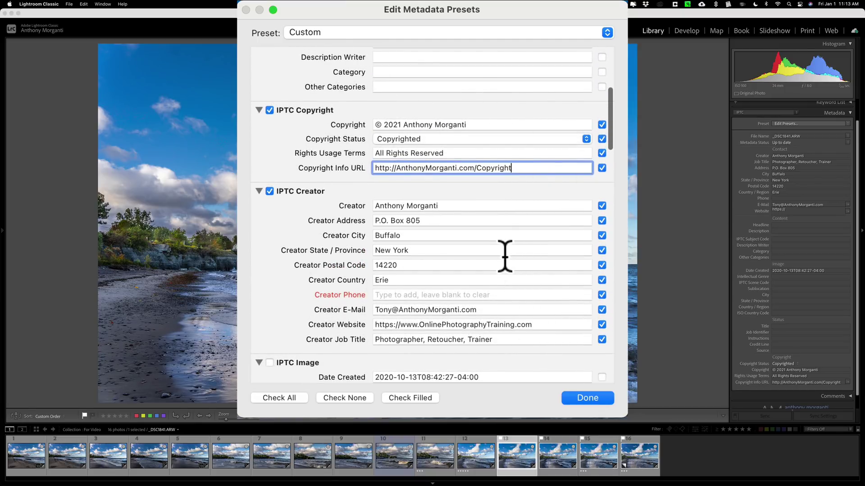
Save the current metadata settings as a new preset named "Import Preset" and close the preset editor
left_click(608, 32)
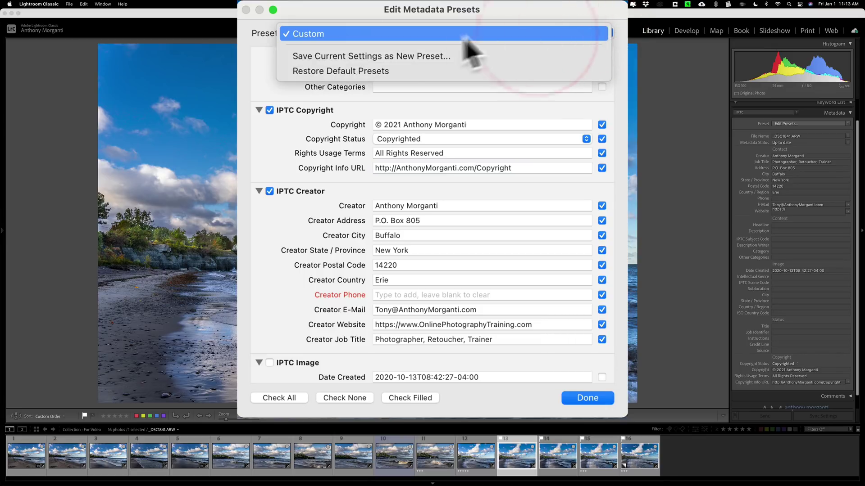
left_click(393, 58)
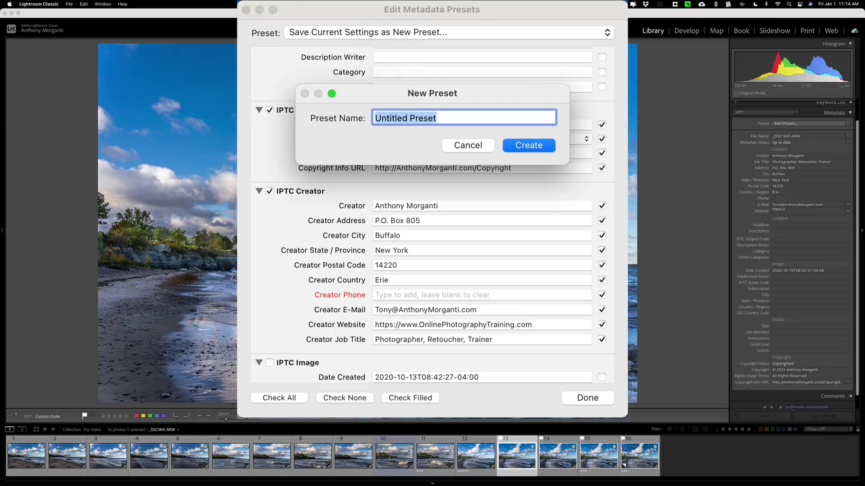
type("Impor")
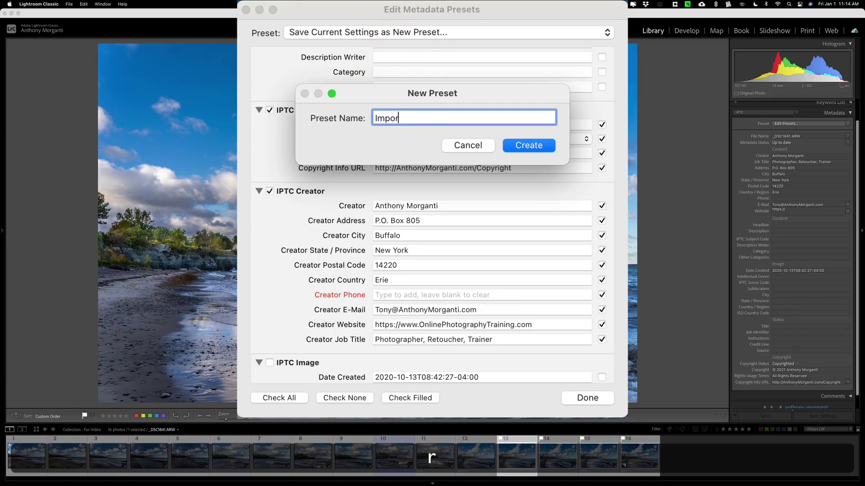
type("t P")
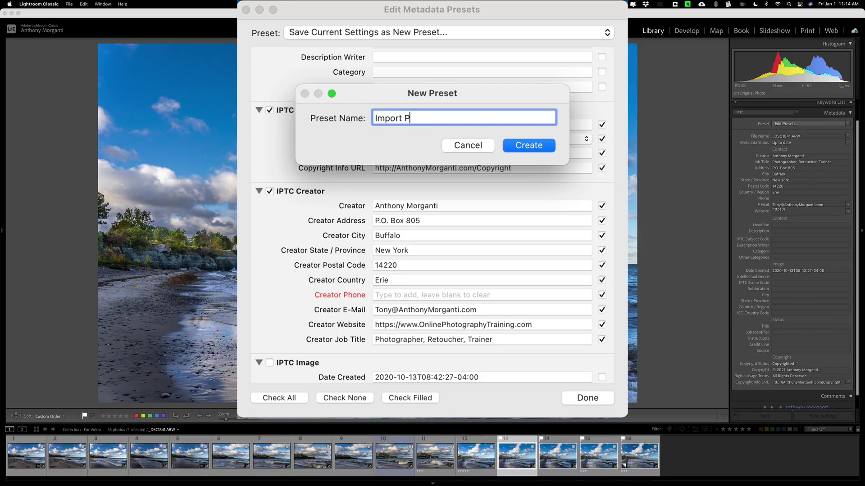
type("reset")
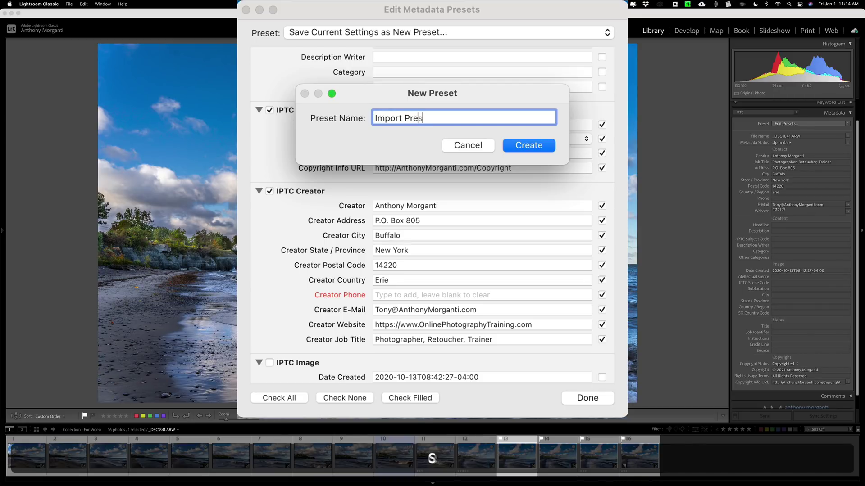
left_click(524, 144)
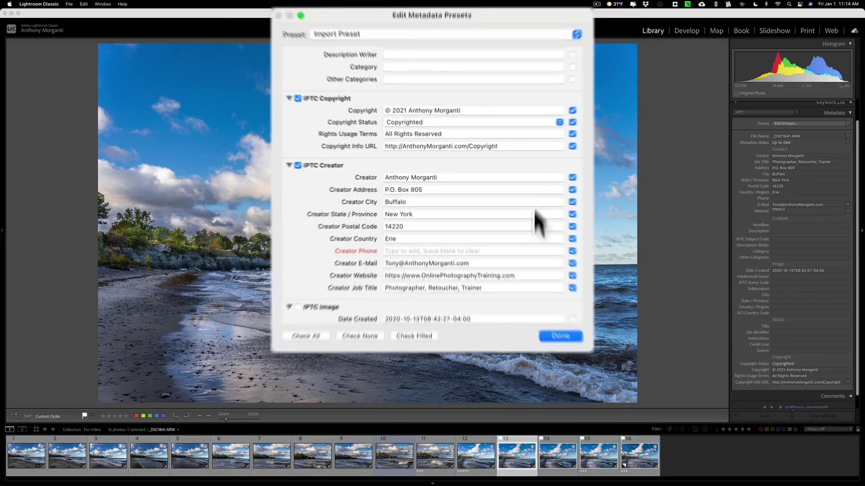
left_click(510, 275)
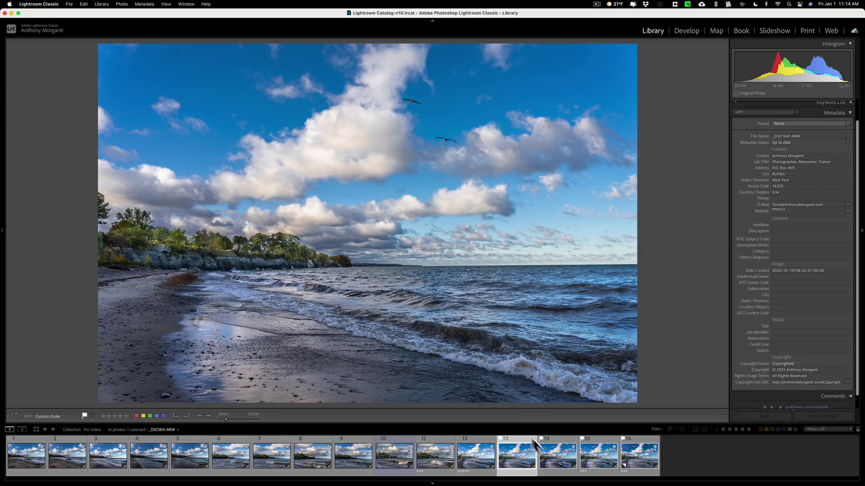
Apply the Import Preset metadata preset to _DSC1842.ARW and check its filled IPTC fields
left_click(556, 453)
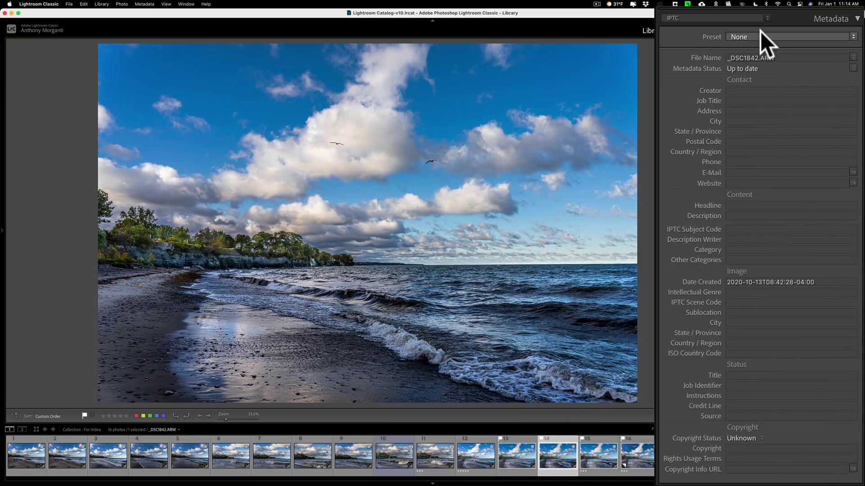
left_click(759, 33)
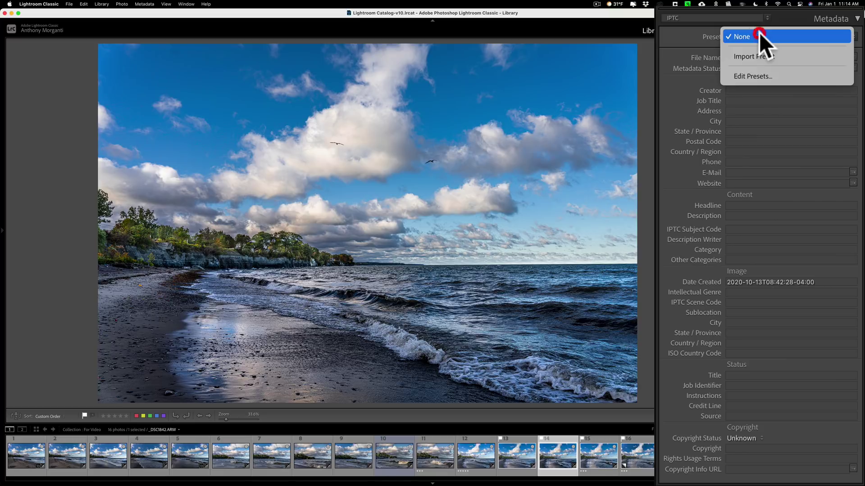
left_click(762, 56)
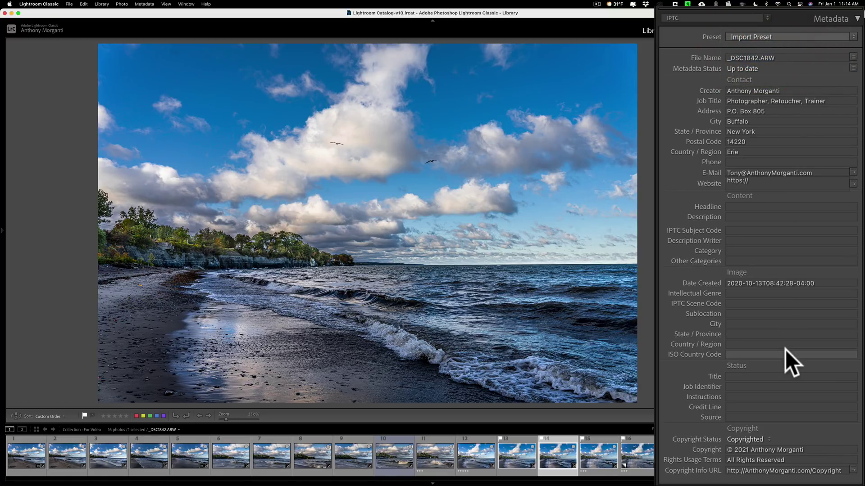
scroll(726, 419, "down", 1)
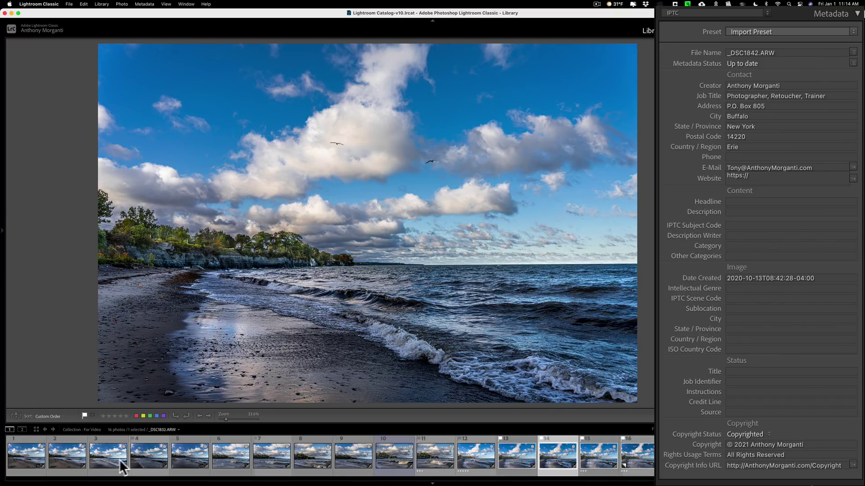
Select every photo in the filmstrip, with _DSC1829.ARW active, and apply Import Preset to all selected photos
left_click(32, 456)
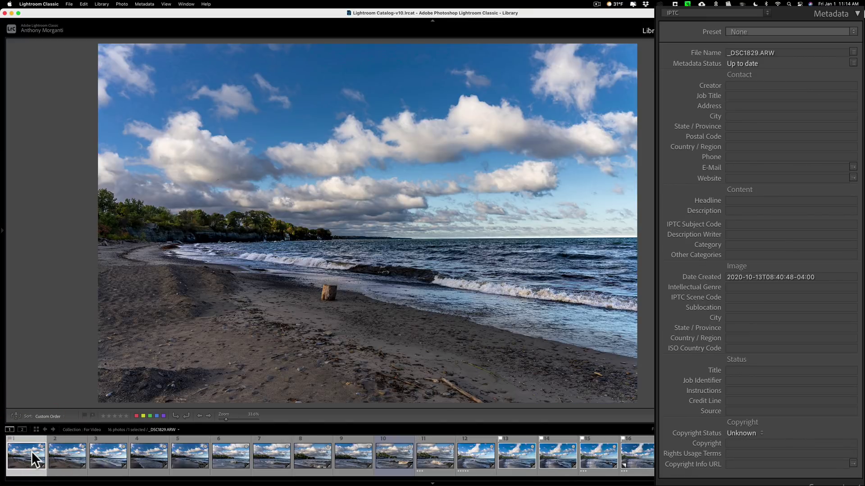
key("super+a")
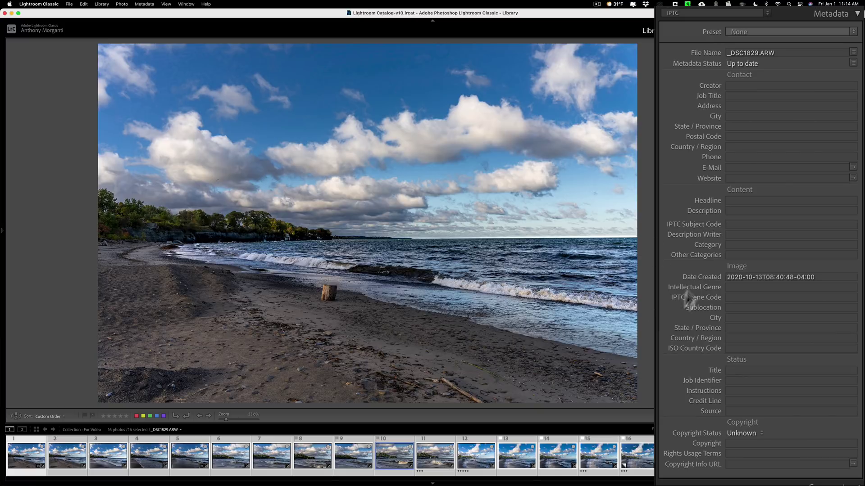
left_click(763, 30)
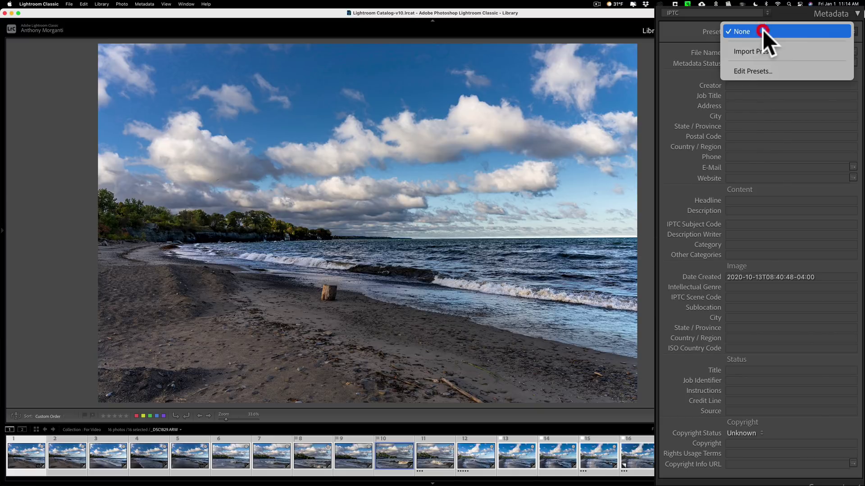
left_click(763, 53)
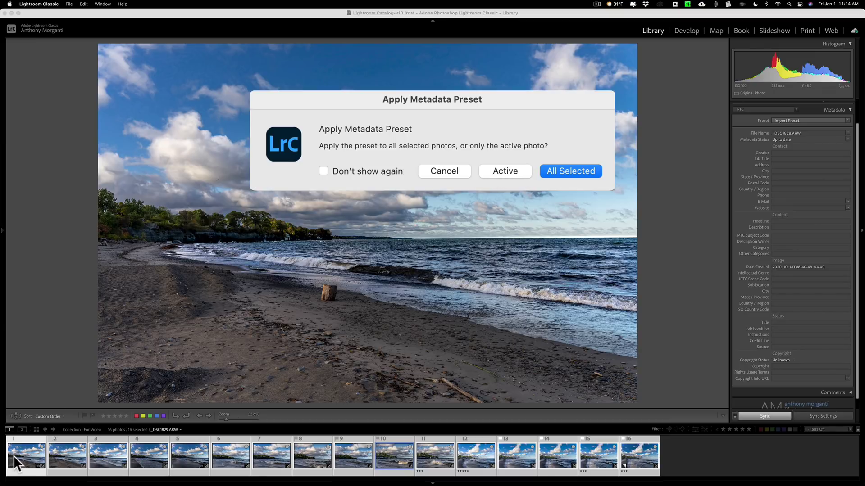
left_click(564, 173)
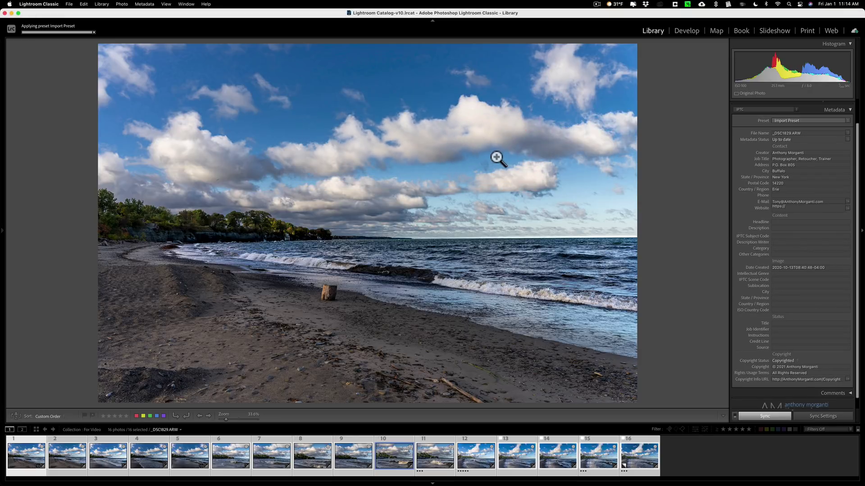
Check the IPTC contact and copyright fields of several photos, including _DSC1838.ARW and _DSC1840.ARW, leaving only _DSC1840.ARW selected
left_click(311, 458, "super")
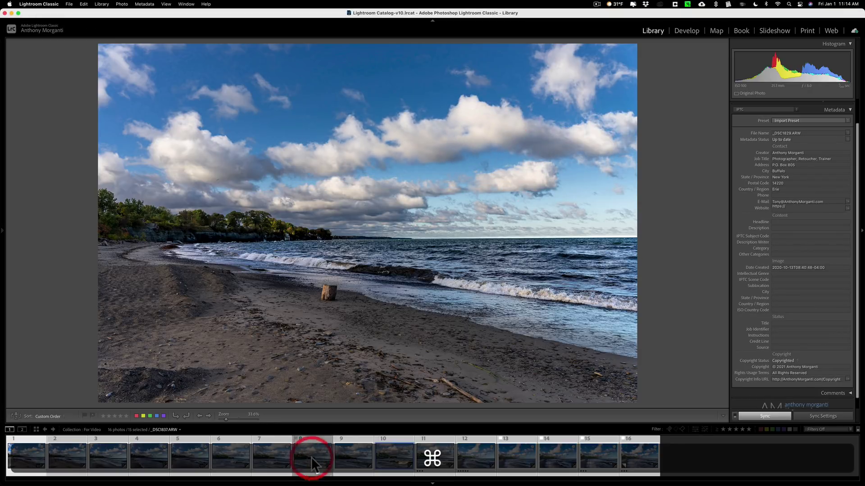
left_click(400, 457)
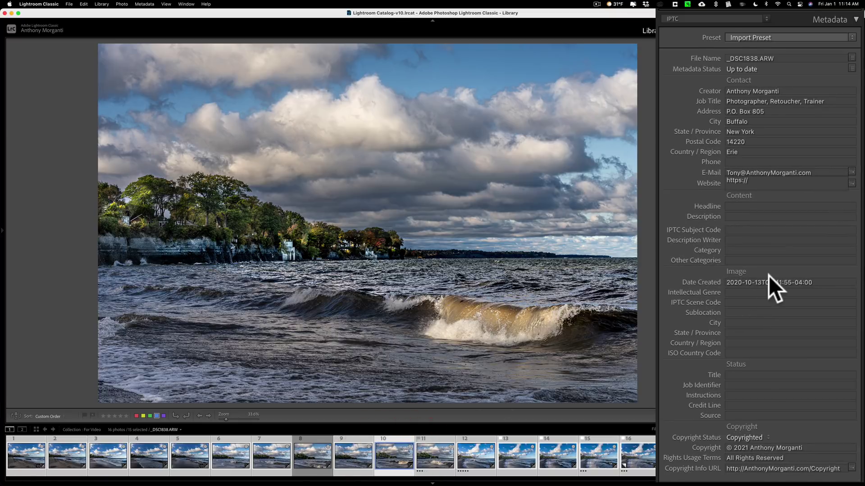
scroll(829, 308, "up", 2)
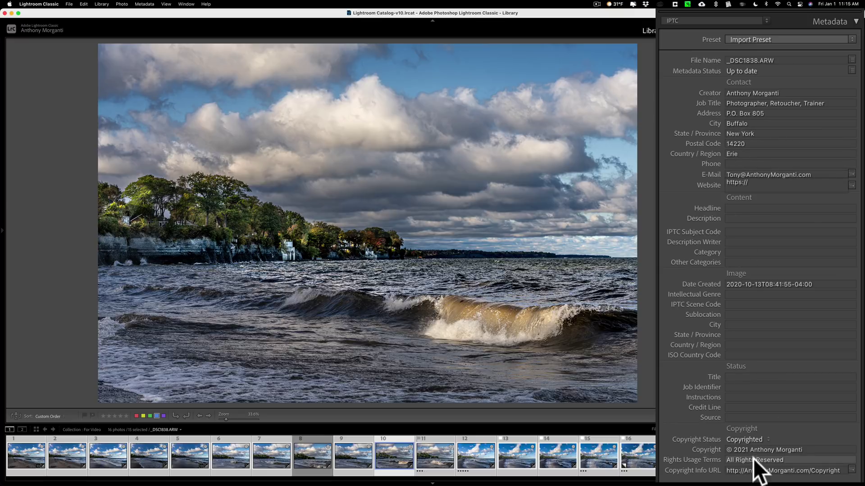
scroll(736, 230, "down", 1)
scroll(736, 229, "up", 2)
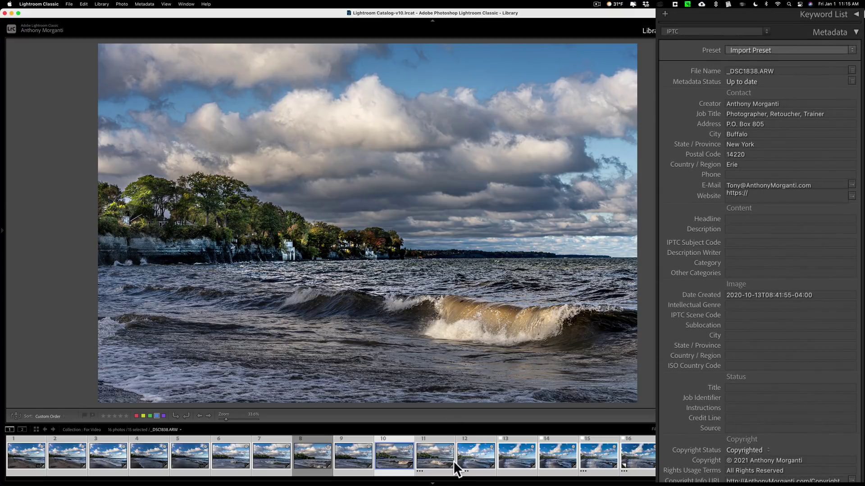
left_click(469, 453)
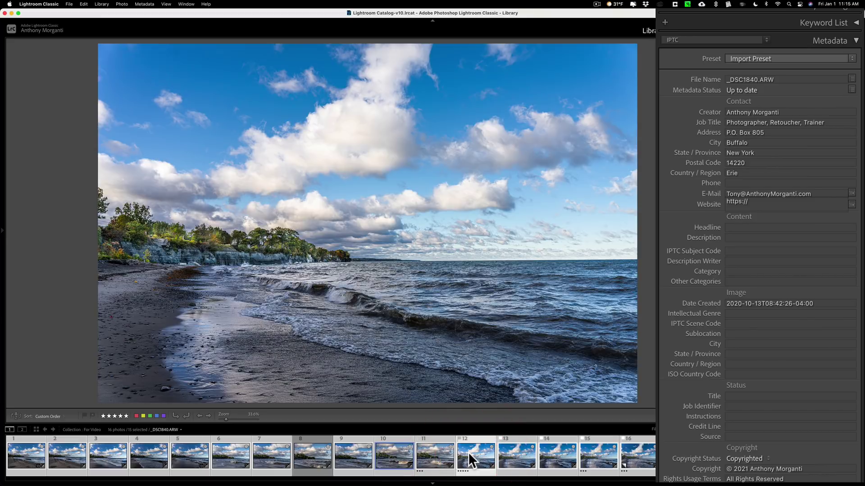
left_click(320, 456)
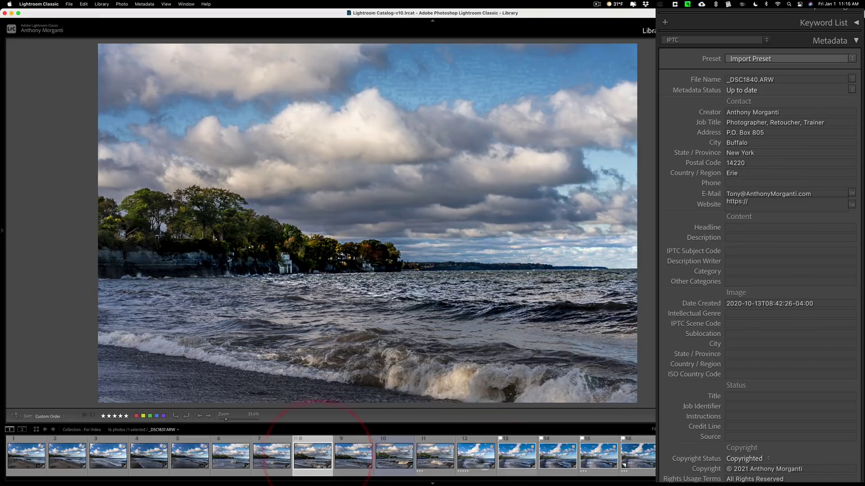
left_click(469, 454)
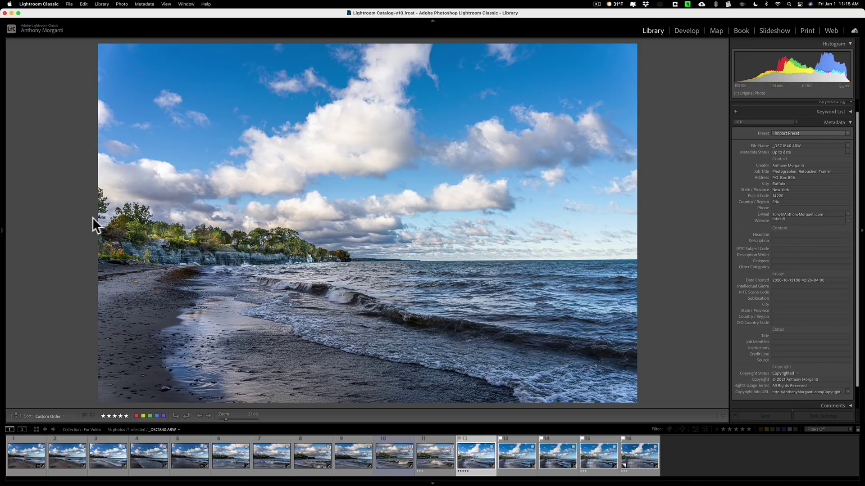
Open the photo import window, choose Import Preset as the metadata to apply during import, and cancel the import
left_click(3, 232)
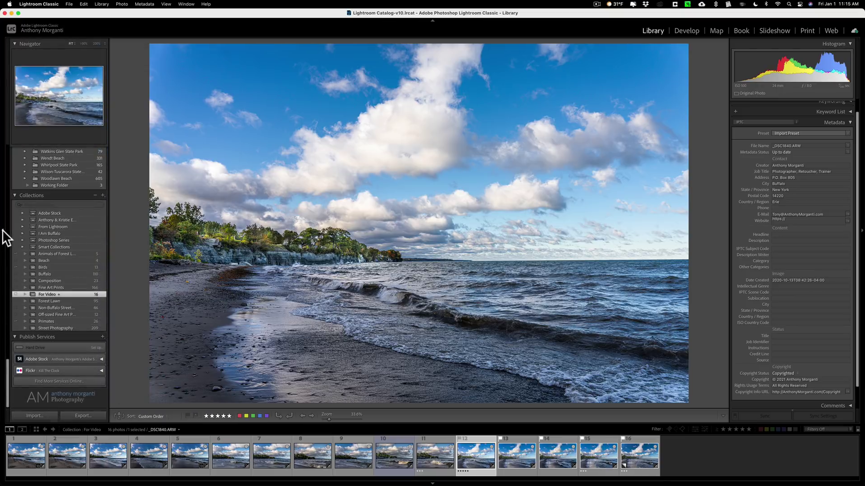
left_click(35, 415)
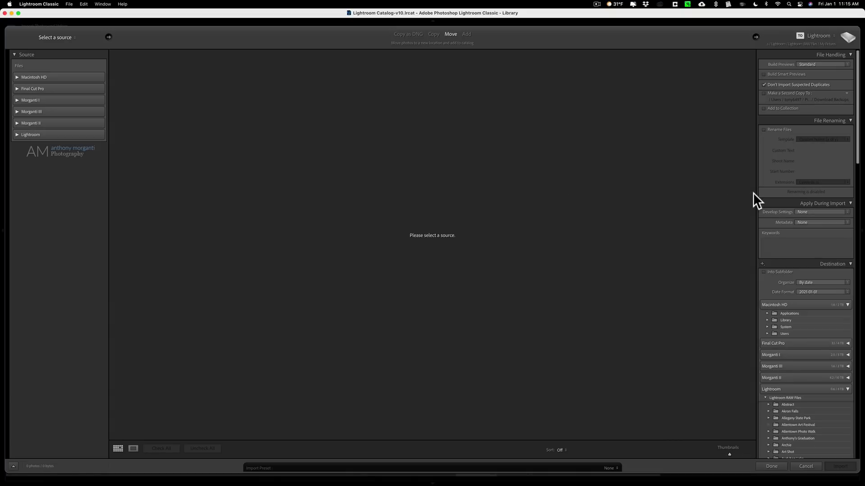
scroll(788, 198, "down", 2)
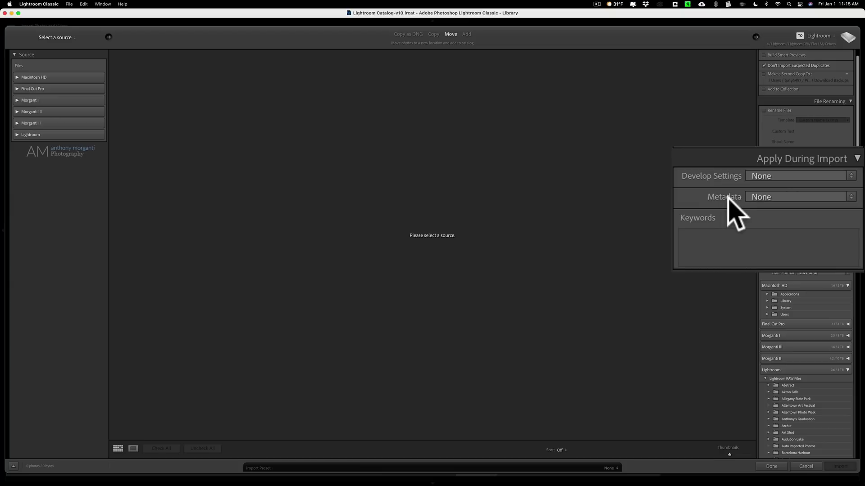
left_click(802, 195)
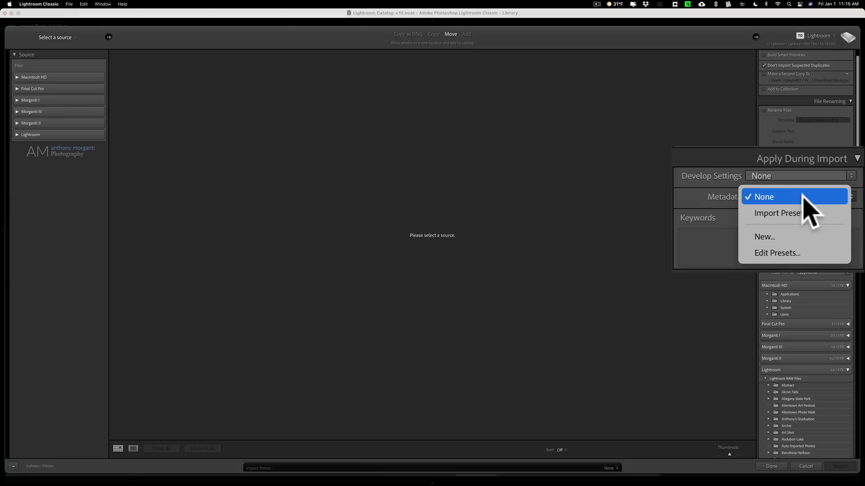
left_click(801, 210)
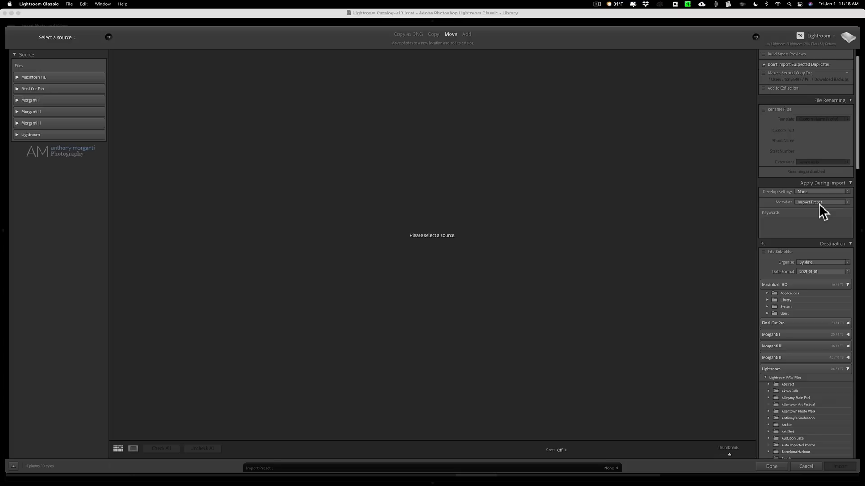
left_click(794, 464)
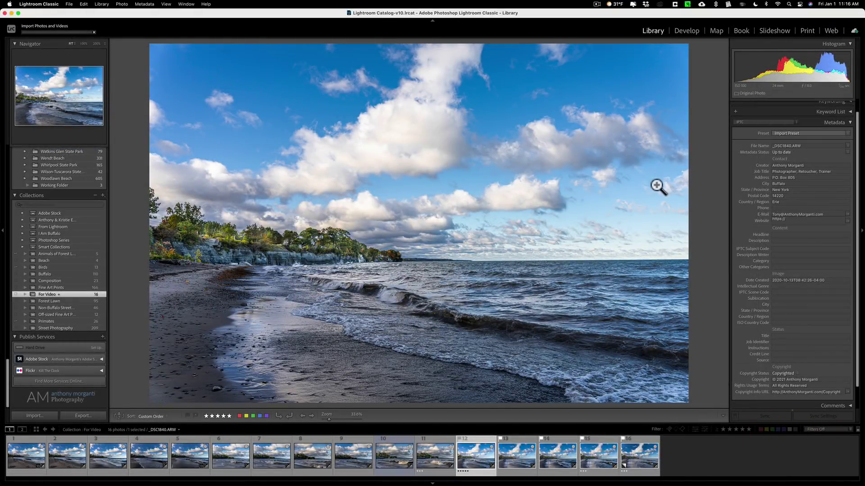
Open the metadata preset editor and load Import Preset for editing
scroll(816, 149, "up", 1)
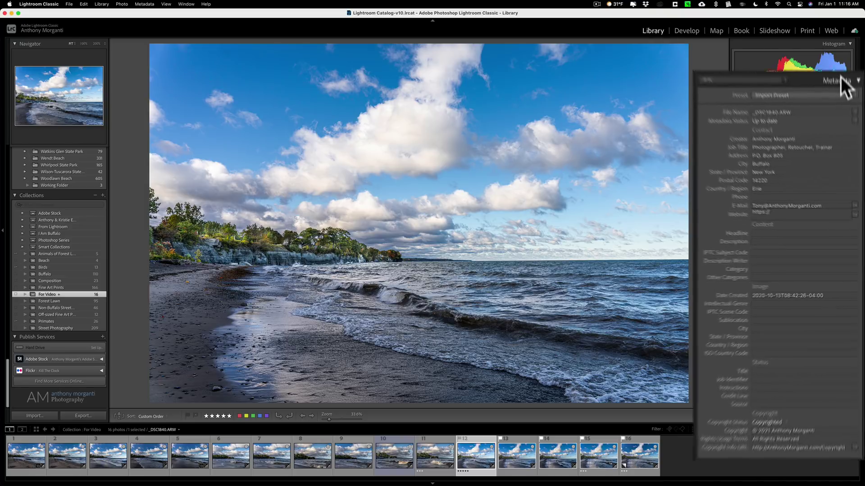
left_click(828, 140)
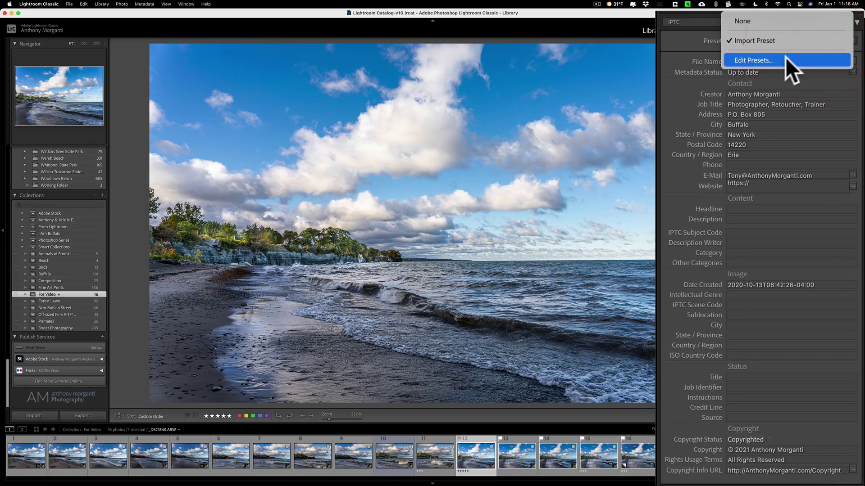
left_click(761, 59)
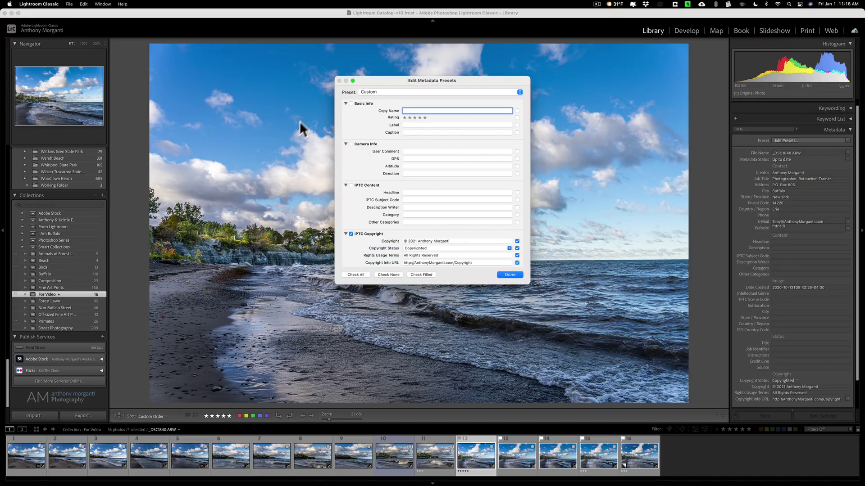
left_click(386, 92)
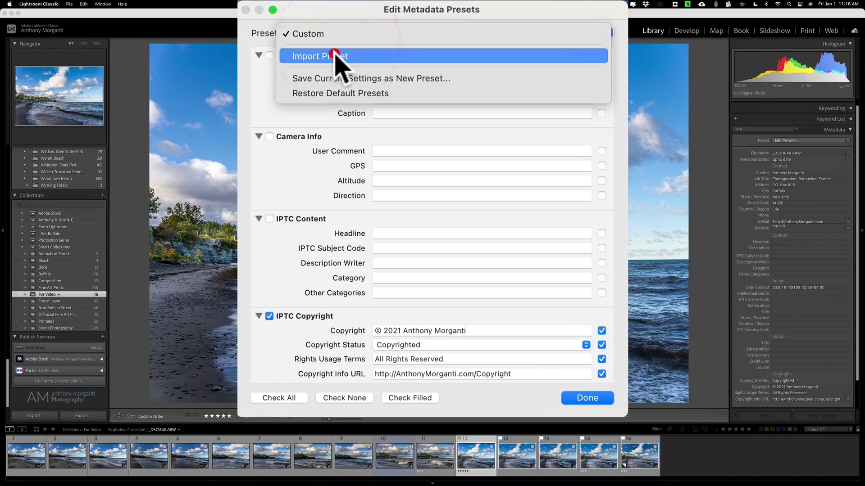
left_click(335, 57)
Change the year in Import Preset's IPTC copyright notice to 2022
triple_click(400, 330)
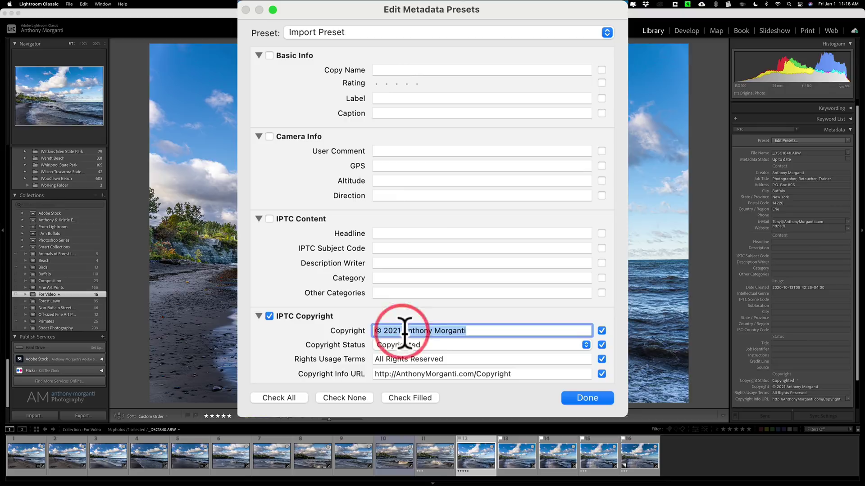
left_click(400, 328)
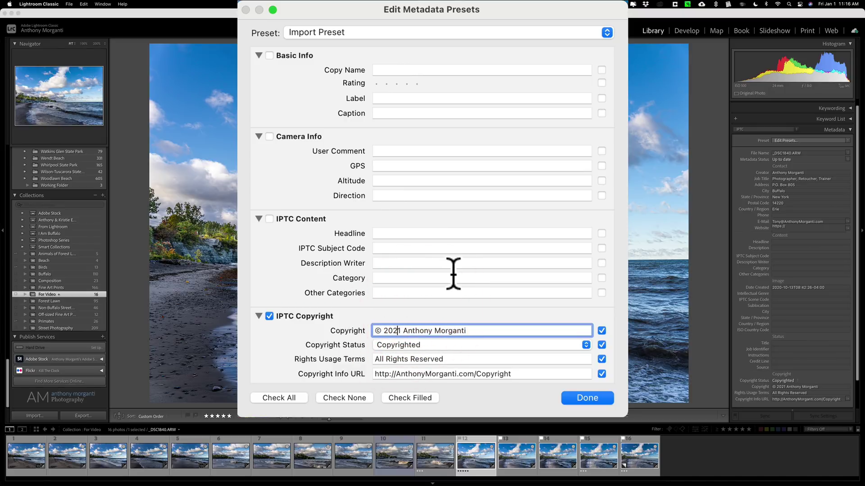
key("Right")
key("BackSpace")
type("2")
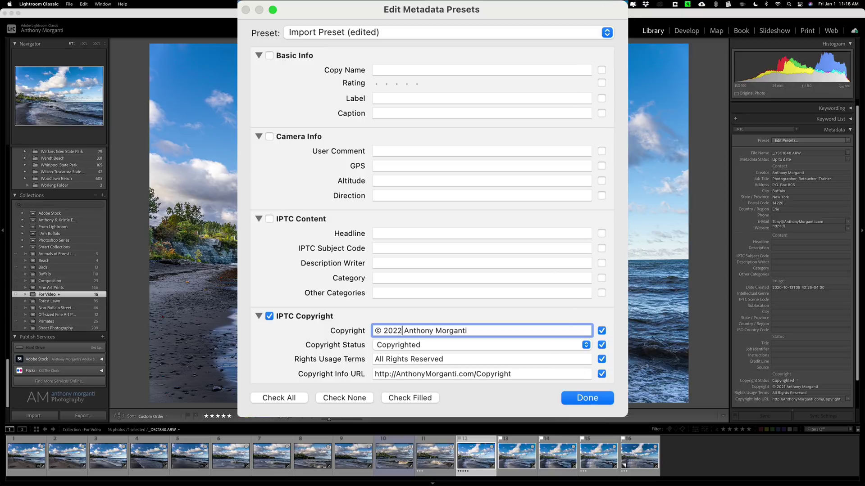
Check the option for updating Import Preset, reload the preset to discard the year edit, and close the editor
left_click(607, 32)
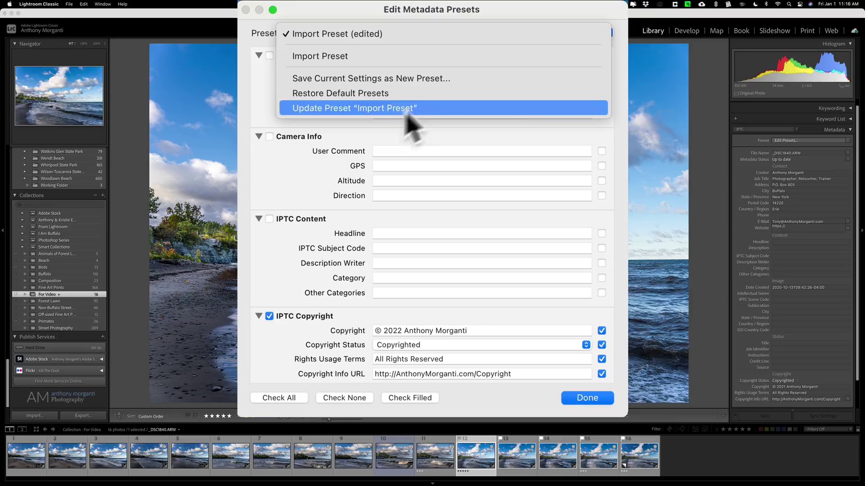
left_click(245, 94)
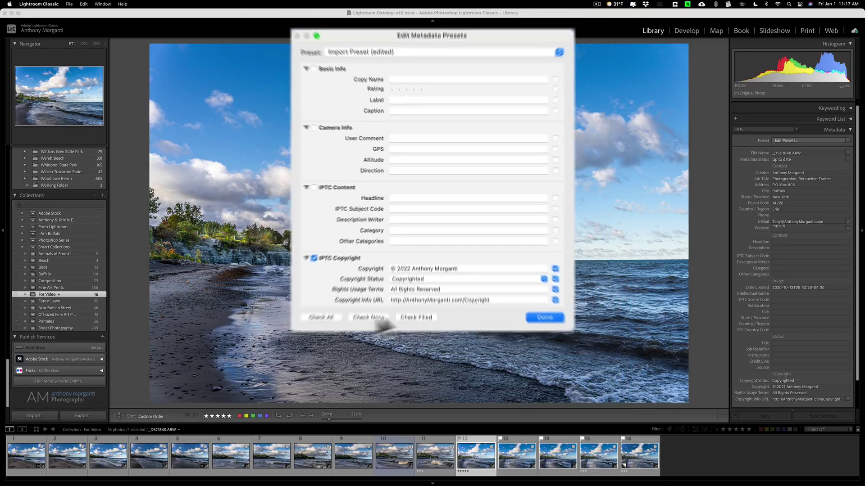
left_click(520, 91)
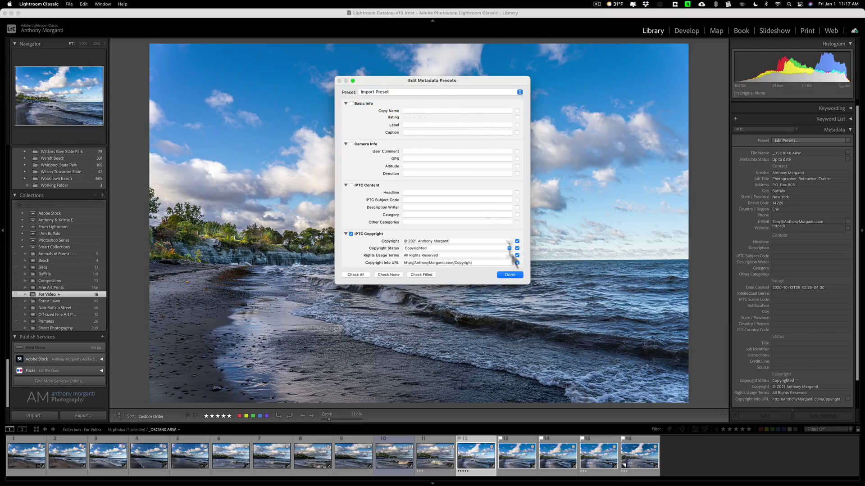
left_click(512, 273)
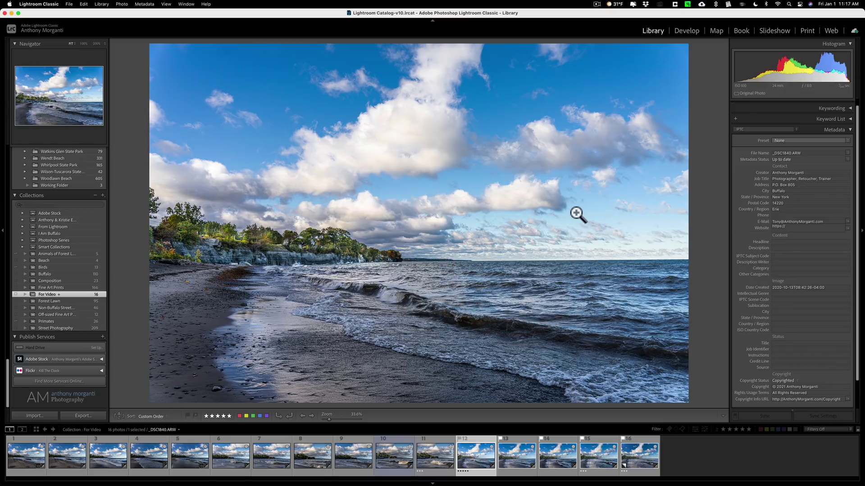
Open the export settings for _DSC1840.ARW and set the included metadata to Copyright Only
key("shift+super+e")
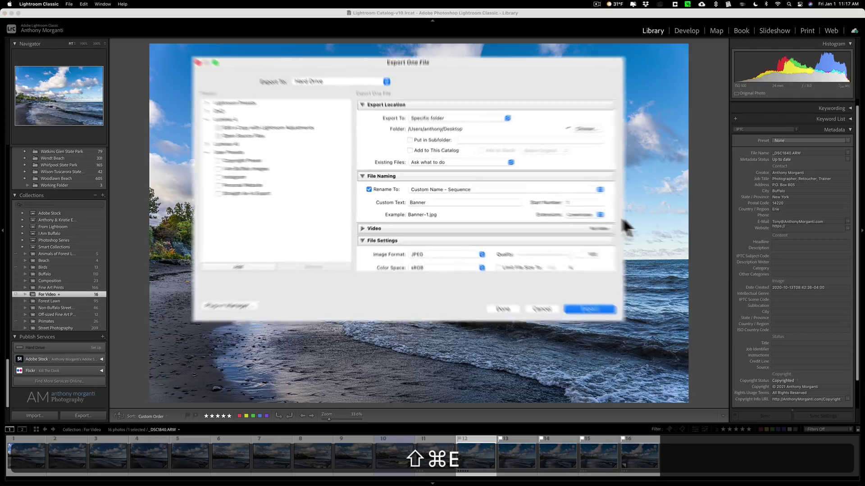
scroll(406, 223, "down", 10)
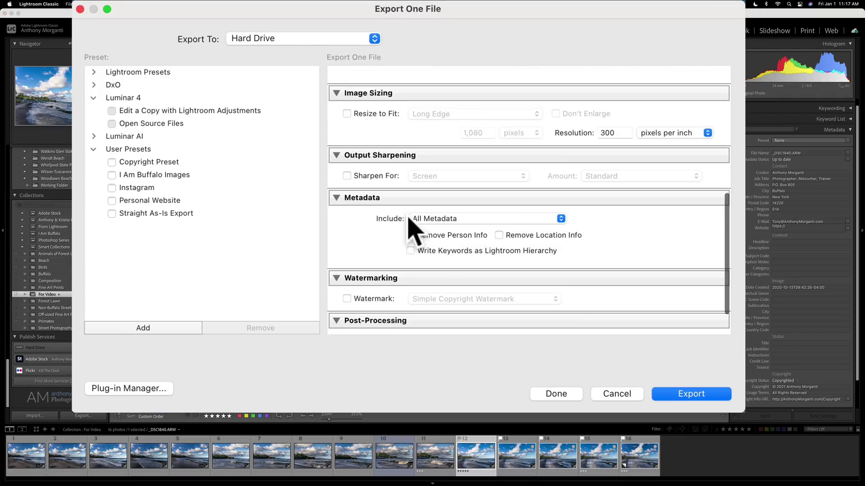
left_click(453, 218)
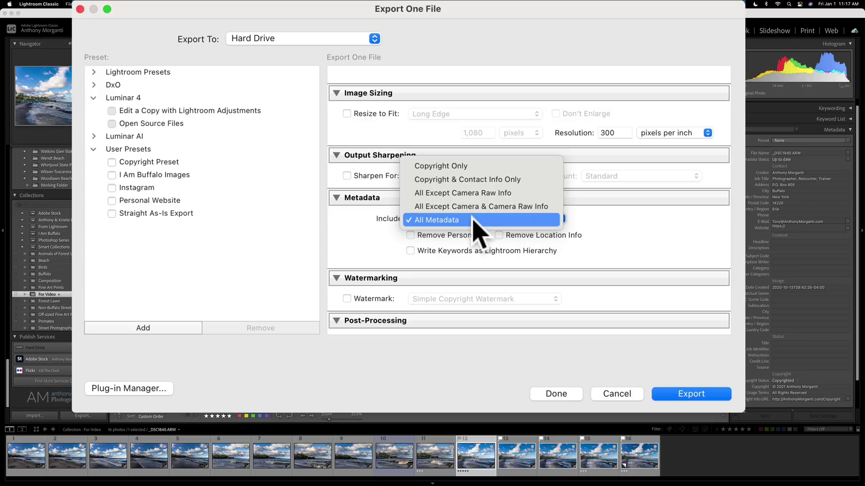
left_click(468, 166)
Set the metadata included in the export back to All Metadata and cancel the export
left_click(522, 218)
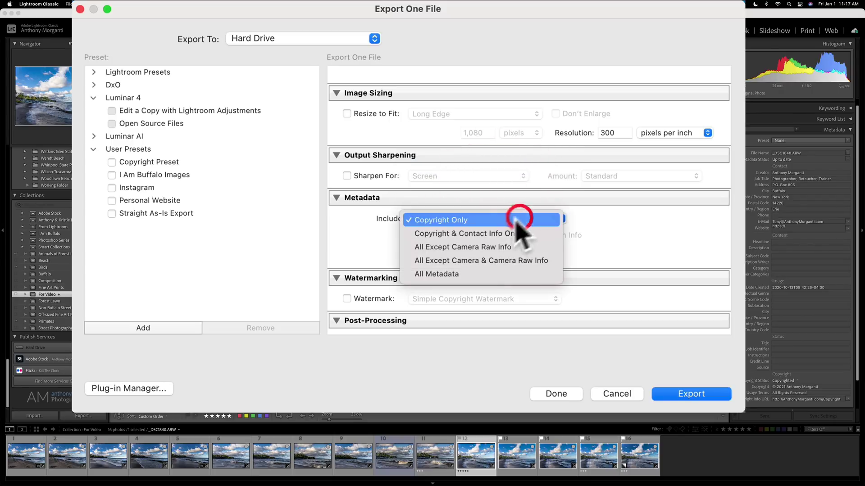
left_click(466, 273)
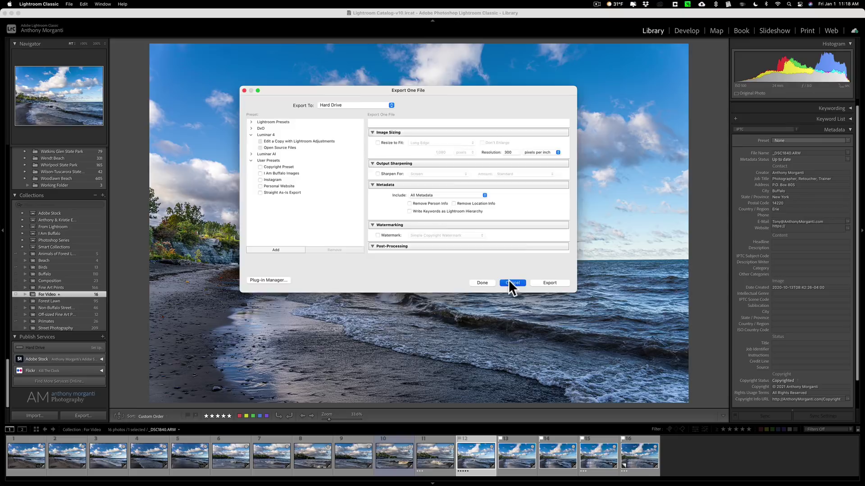
left_click(509, 279)
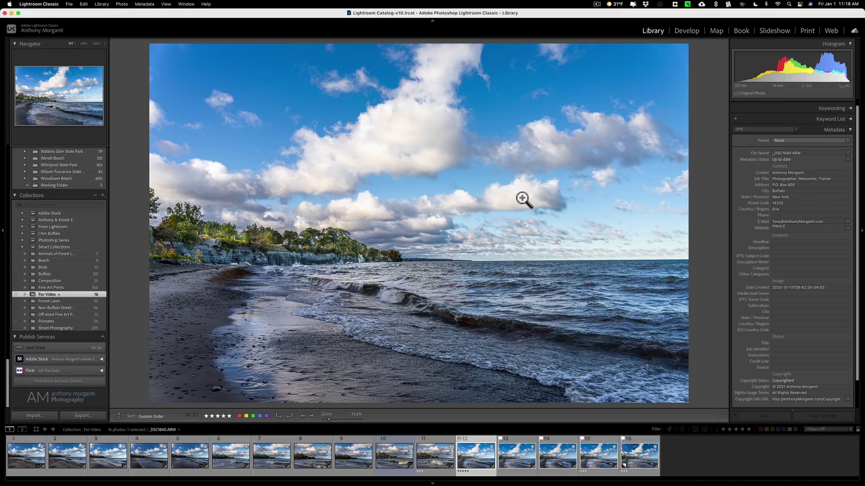